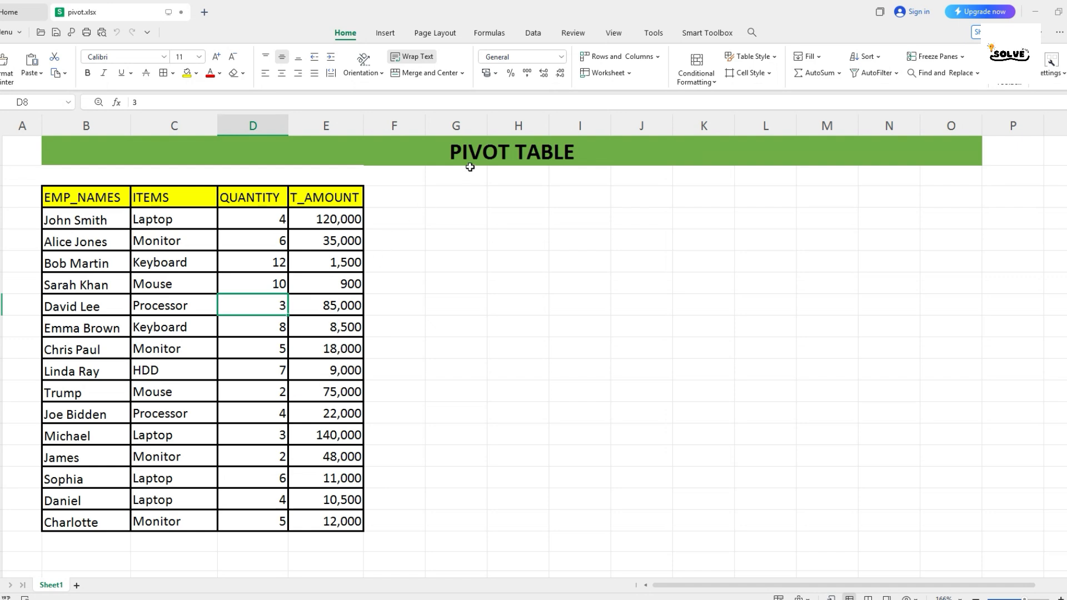
Bold the header cells B3:E3 (EMP_NAMES, ITEMS, QUANTITY, T_AMOUNT) below the PIVOT TABLE title.
{"action": "left_click", "coordinate": [472, 159]}
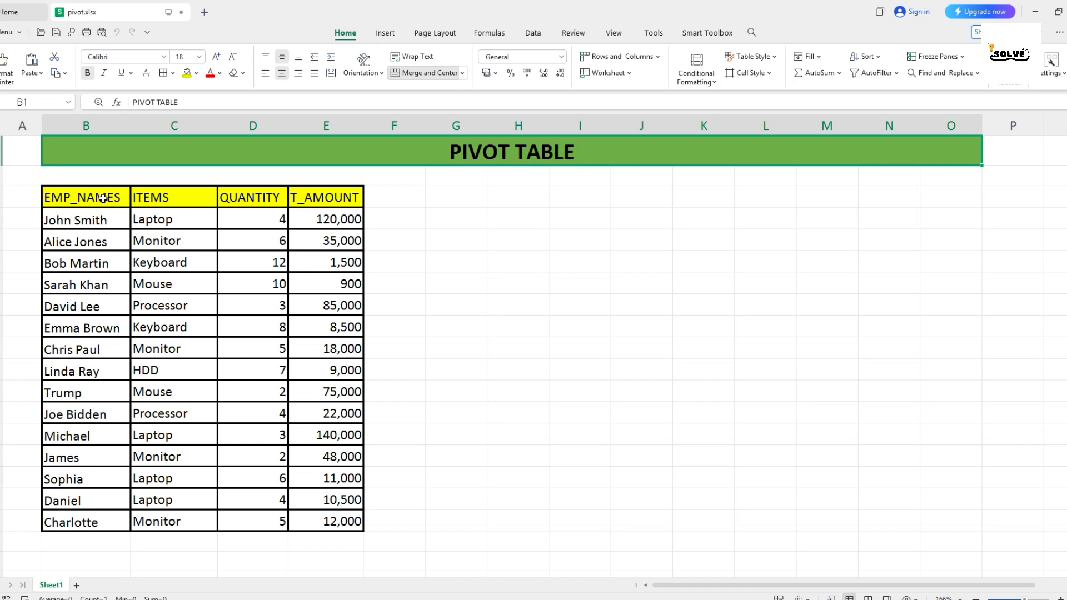
{"action": "left_click_drag", "start_coordinate": [104, 198], "coordinate": [304, 203]}
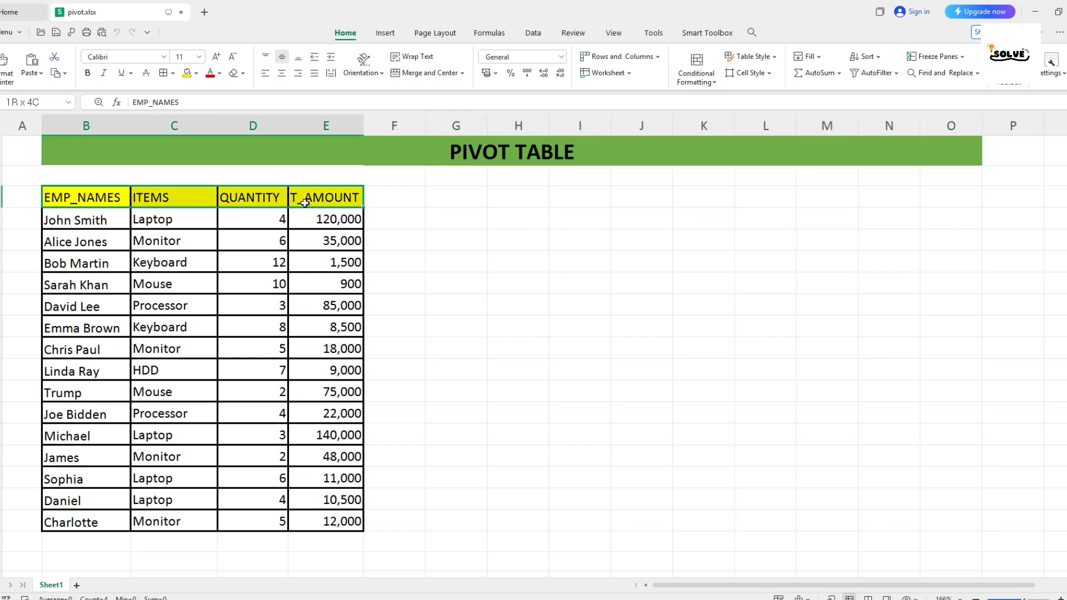
{"action": "left_click", "coordinate": [87, 72]}
{"action": "left_click", "coordinate": [509, 154]}
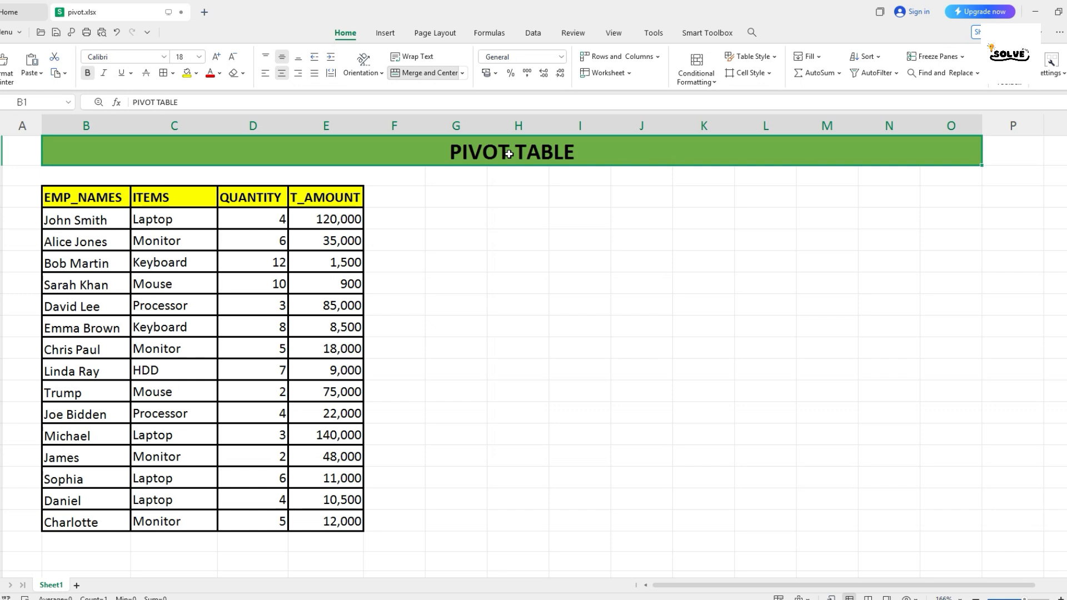
{"action": "left_click_drag", "start_coordinate": [92, 201], "coordinate": [261, 398]}
{"action": "left_click", "coordinate": [300, 407]}
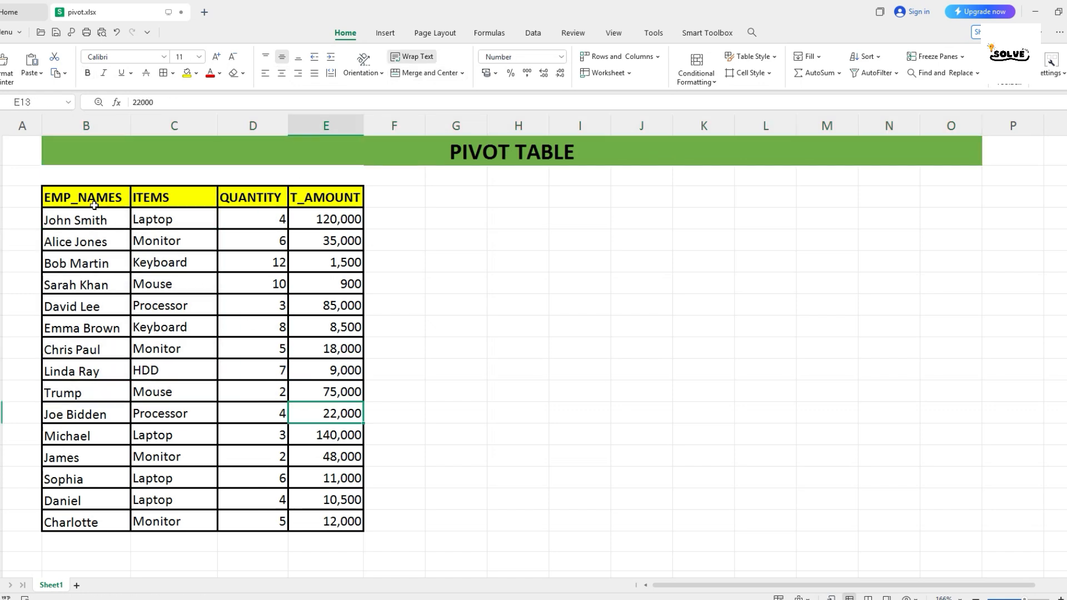
{"action": "left_click_drag", "start_coordinate": [94, 204], "coordinate": [105, 520]}
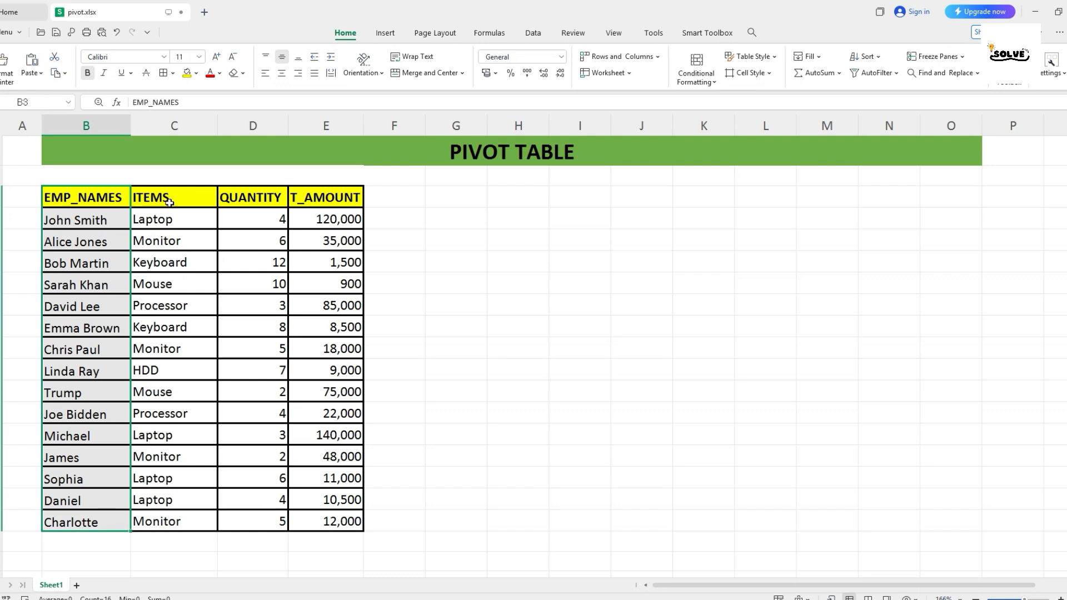
{"action": "left_click_drag", "start_coordinate": [180, 196], "coordinate": [189, 400]}
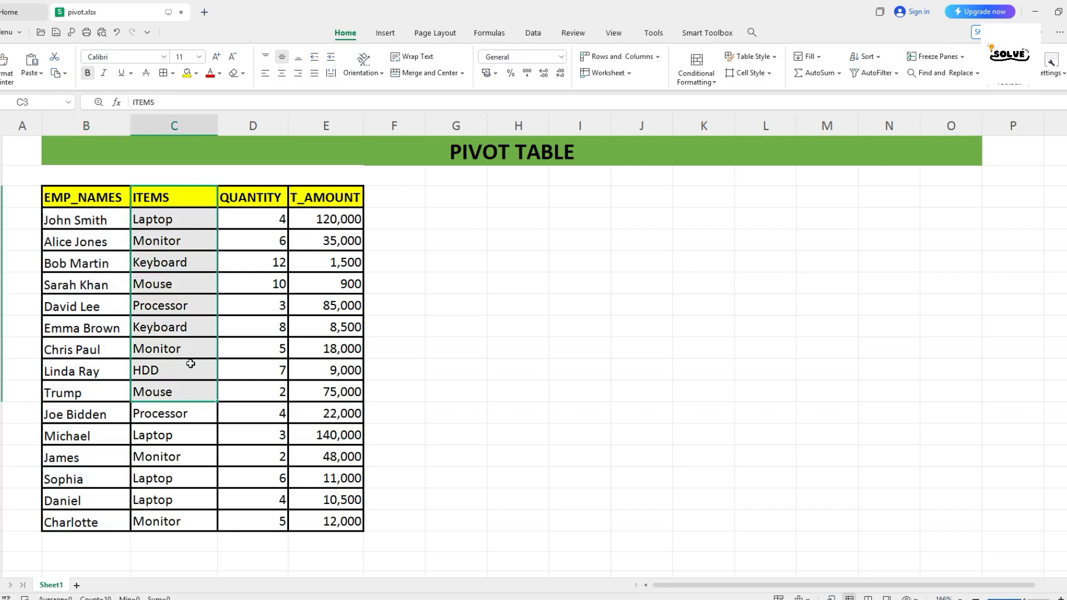
{"action": "left_click_drag", "start_coordinate": [236, 199], "coordinate": [246, 395]}
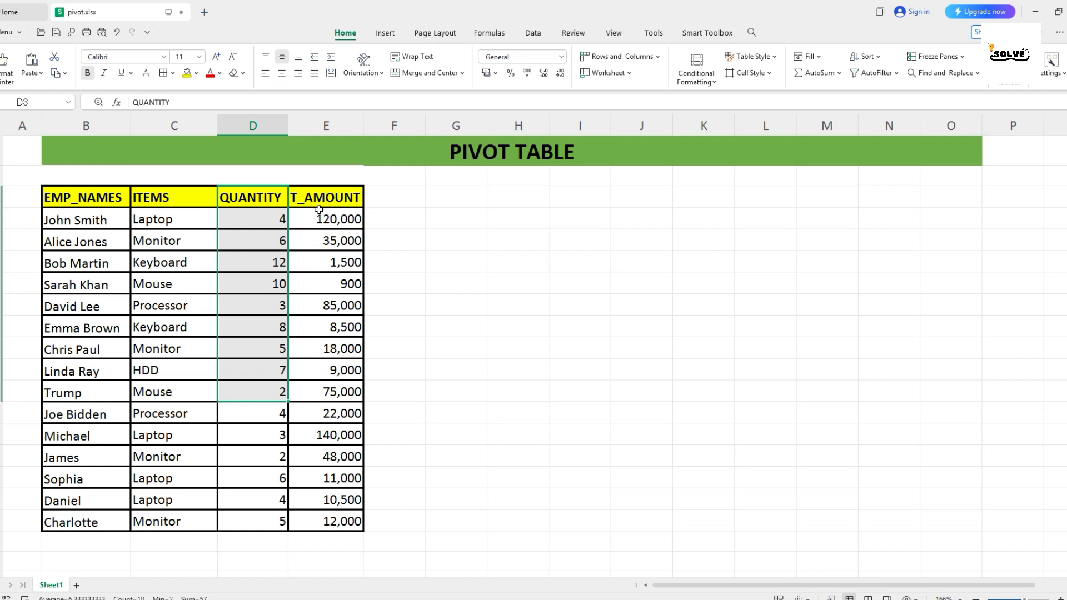
{"action": "left_click_drag", "start_coordinate": [320, 199], "coordinate": [326, 453]}
{"action": "left_click", "coordinate": [222, 329]}
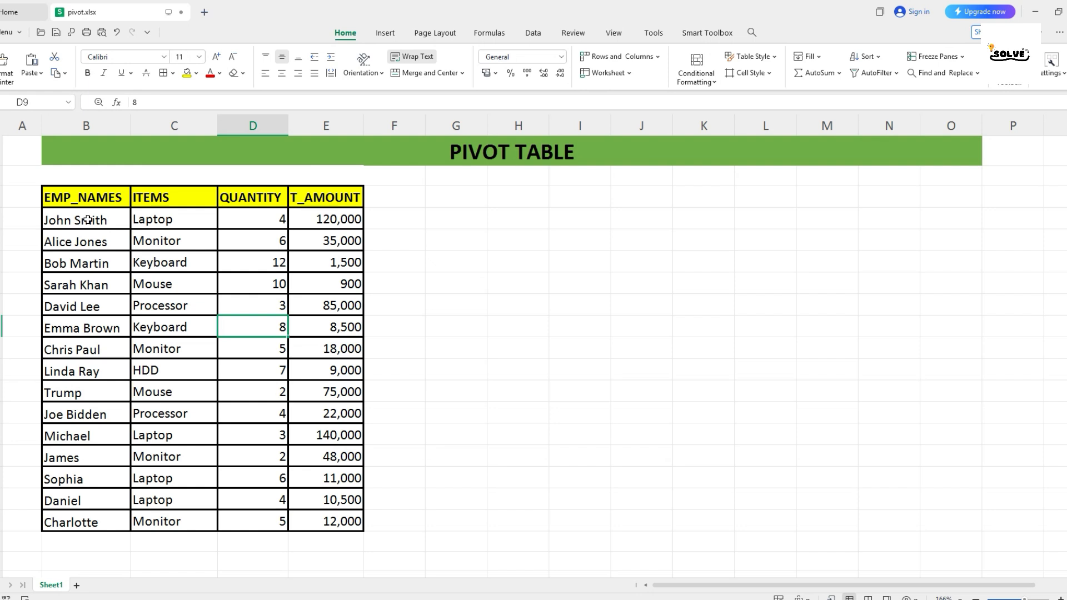
{"action": "left_click_drag", "start_coordinate": [87, 225], "coordinate": [256, 438]}
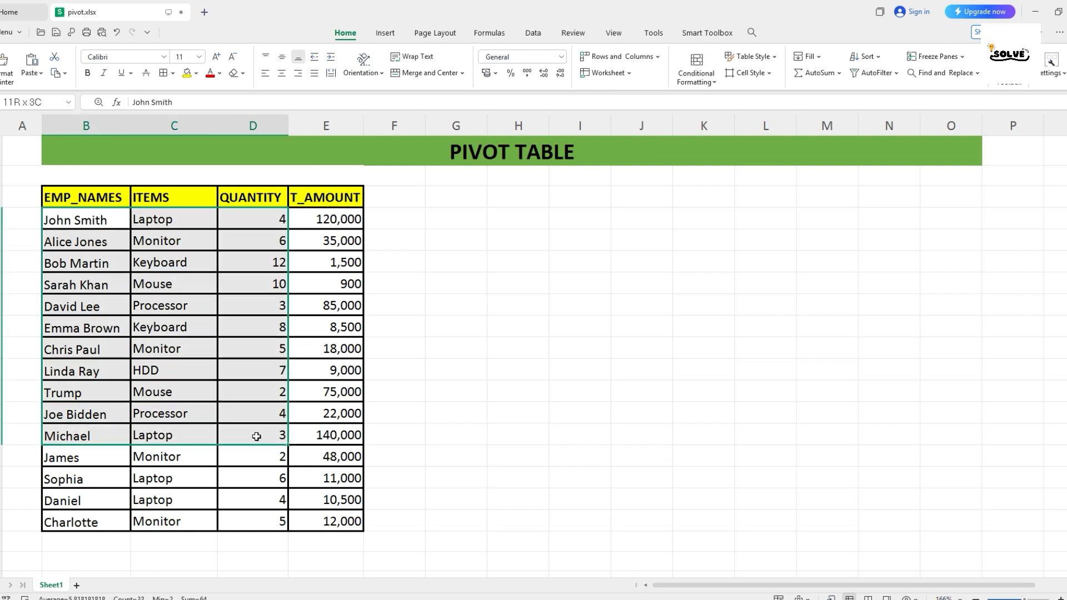
{"action": "left_click", "coordinate": [291, 431]}
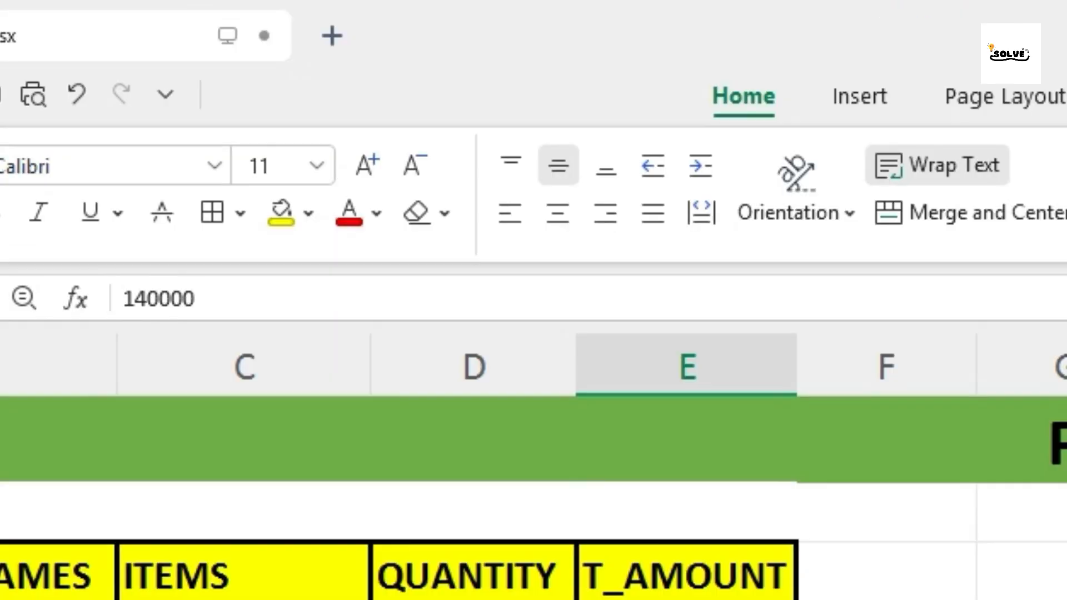
Insert a pivot table from Sheet1!$B$3:$E$18 on a new worksheet.
{"action": "left_click", "coordinate": [379, 33]}
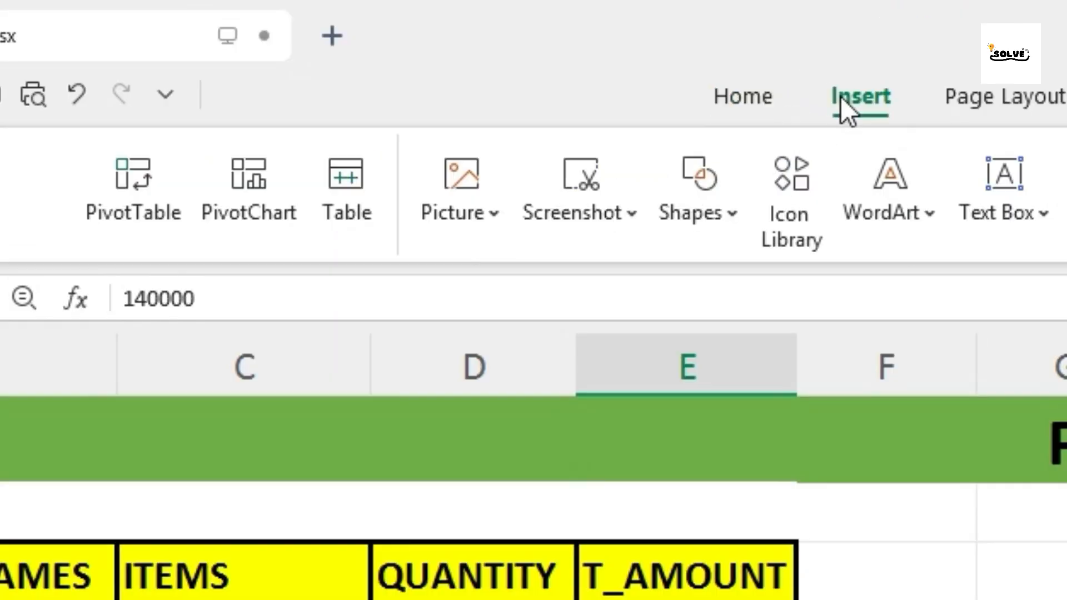
{"action": "left_click", "coordinate": [142, 194]}
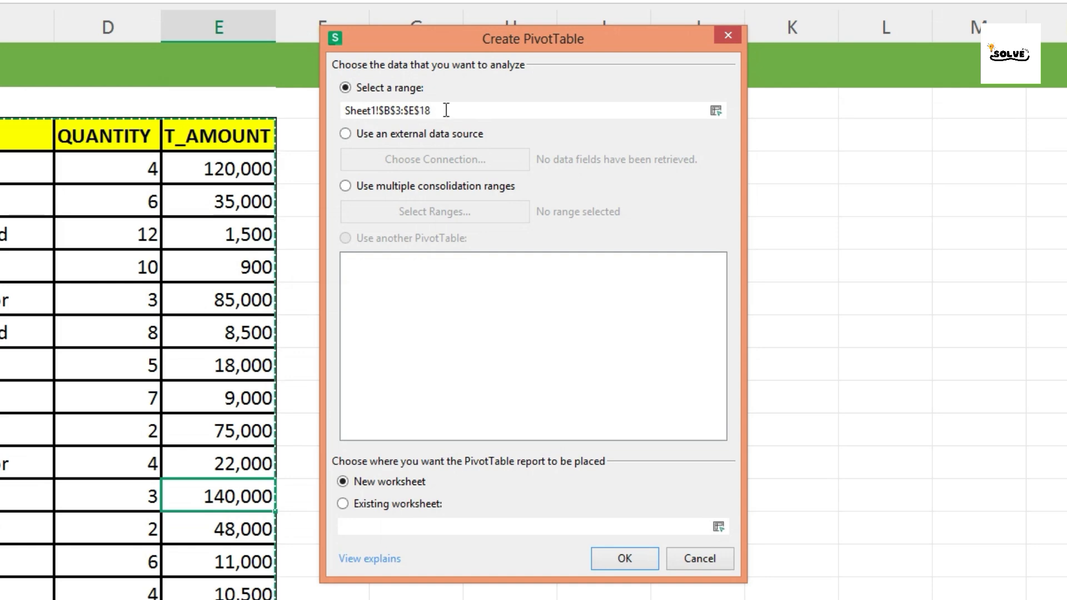
{"action": "left_click_drag", "start_coordinate": [445, 110], "coordinate": [311, 114]}
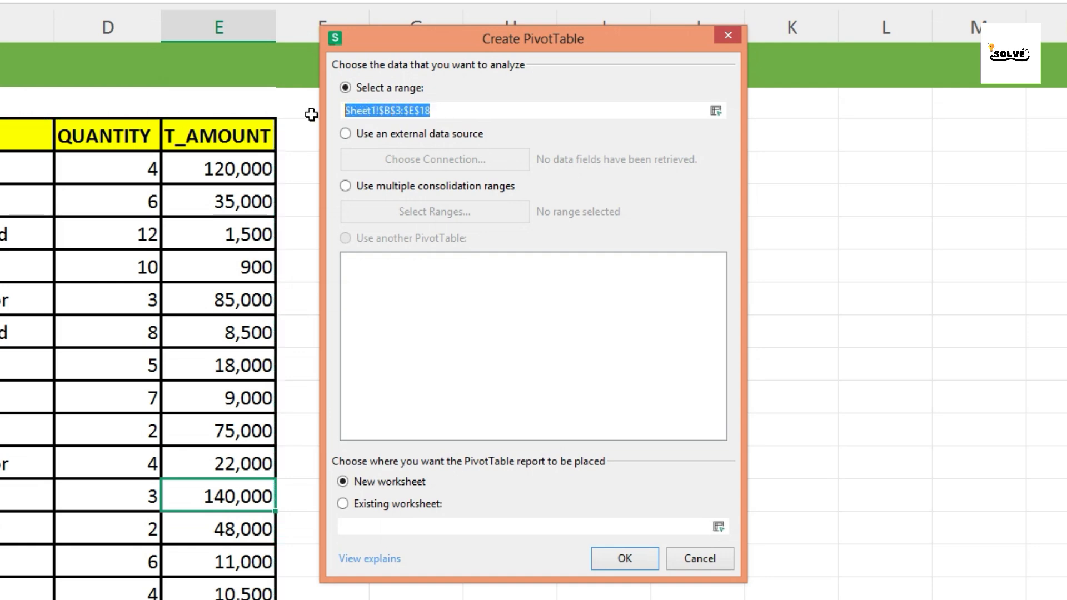
{"action": "left_click", "coordinate": [461, 108]}
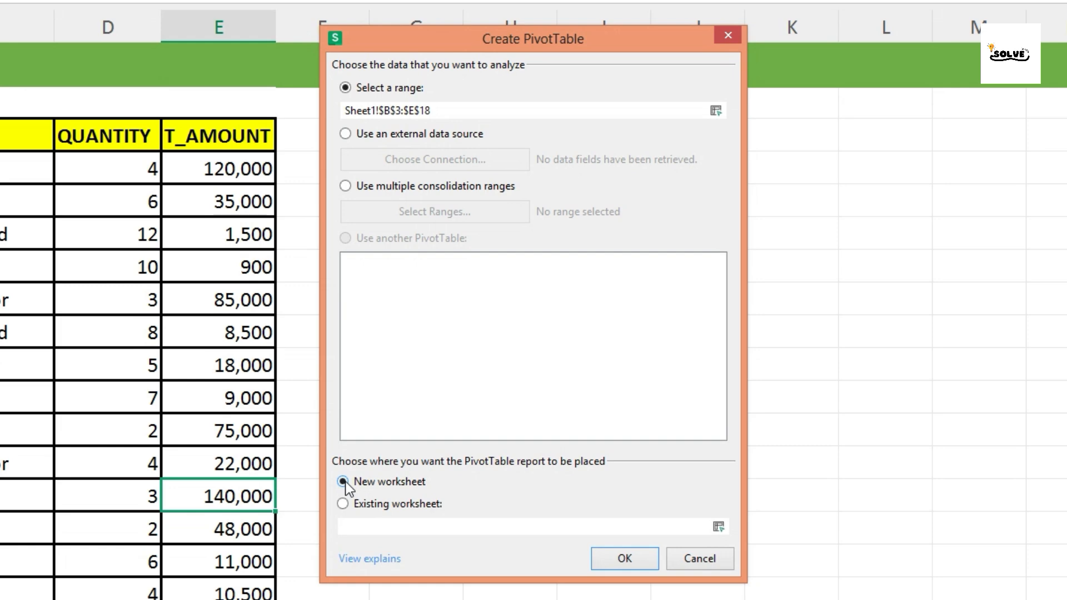
{"action": "left_click", "coordinate": [601, 561]}
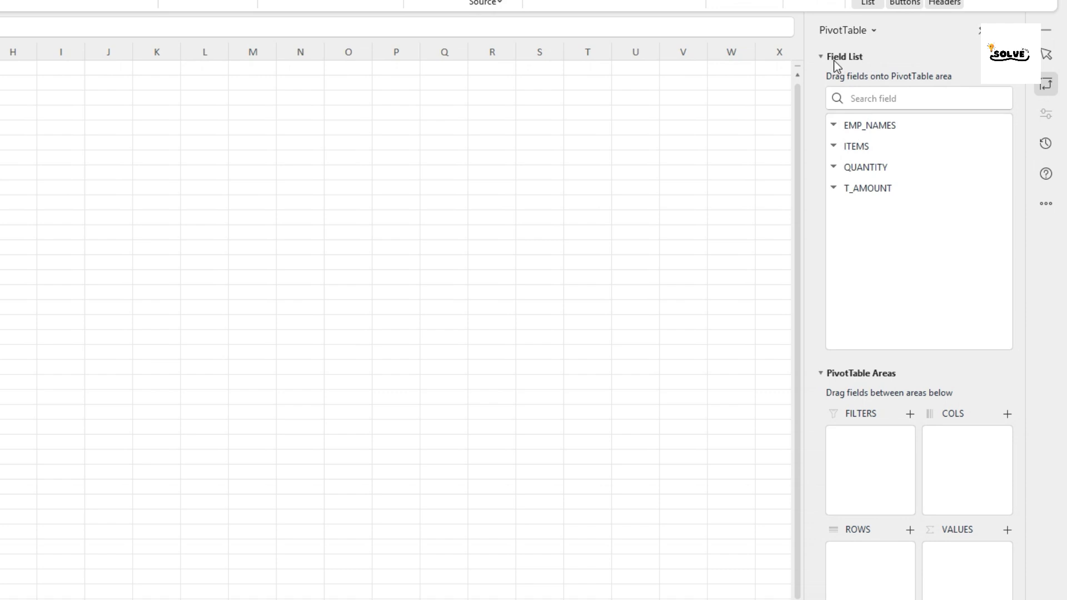
Place the ITEMS field in the pivot table's FILTERS area.
{"action": "left_click", "coordinate": [848, 377]}
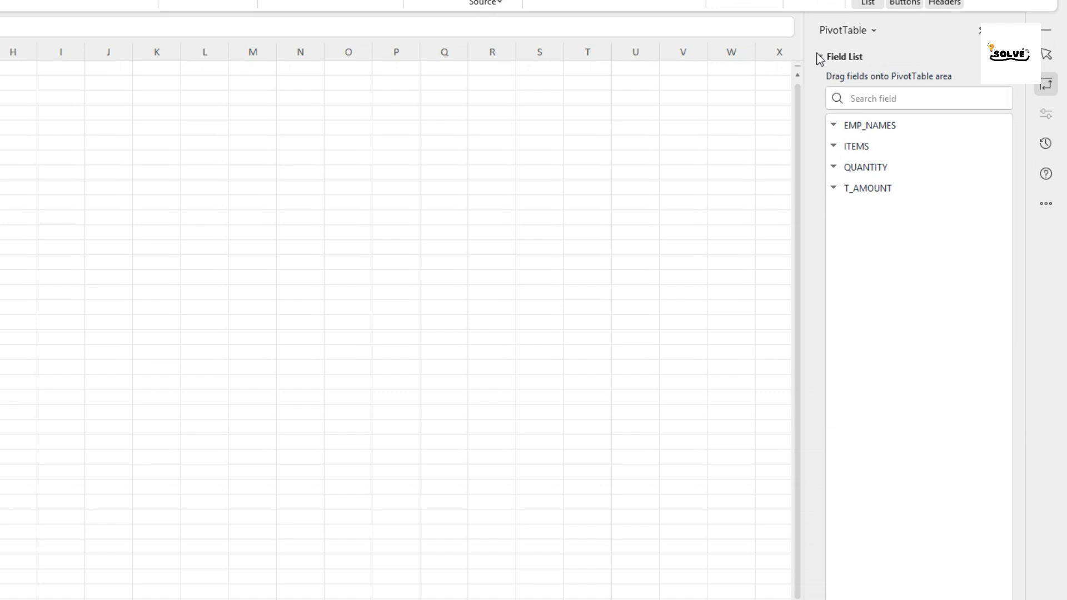
{"action": "left_click", "coordinate": [850, 598]}
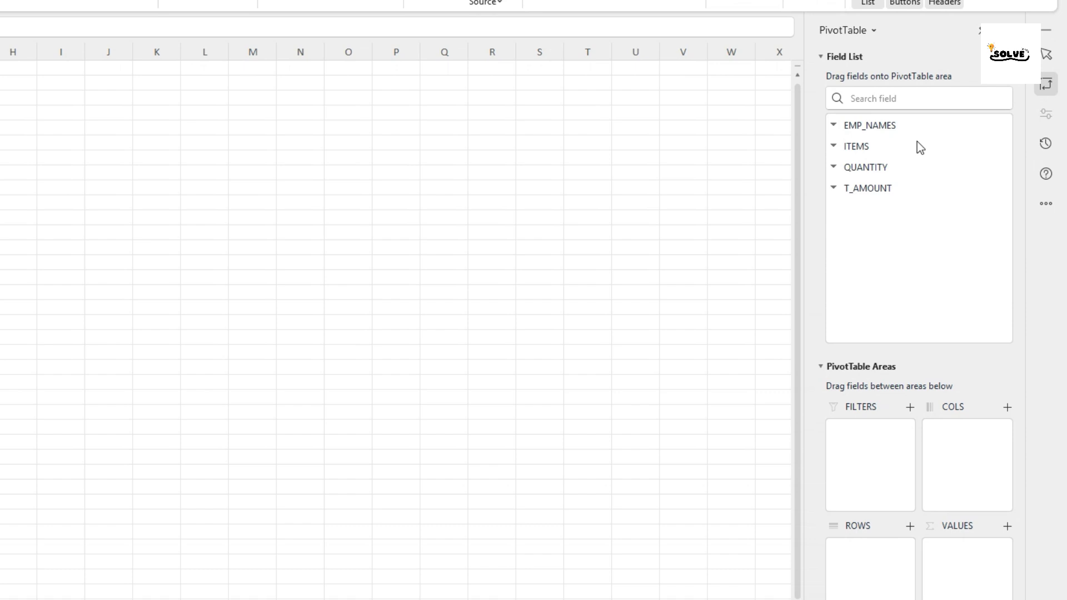
{"action": "left_click", "coordinate": [889, 188]}
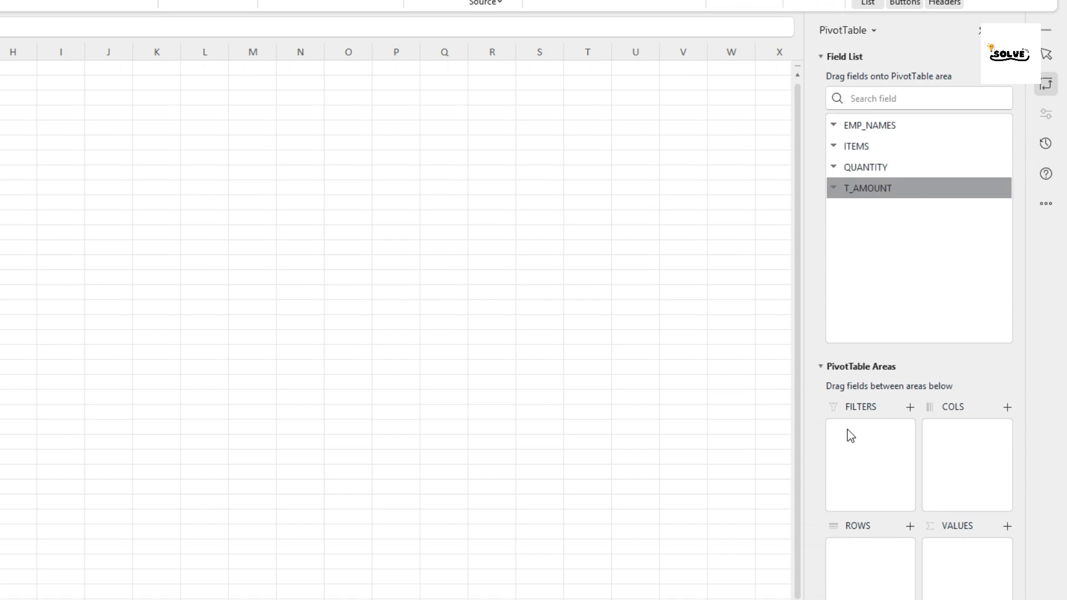
{"action": "left_click_drag", "start_coordinate": [862, 148], "coordinate": [860, 436]}
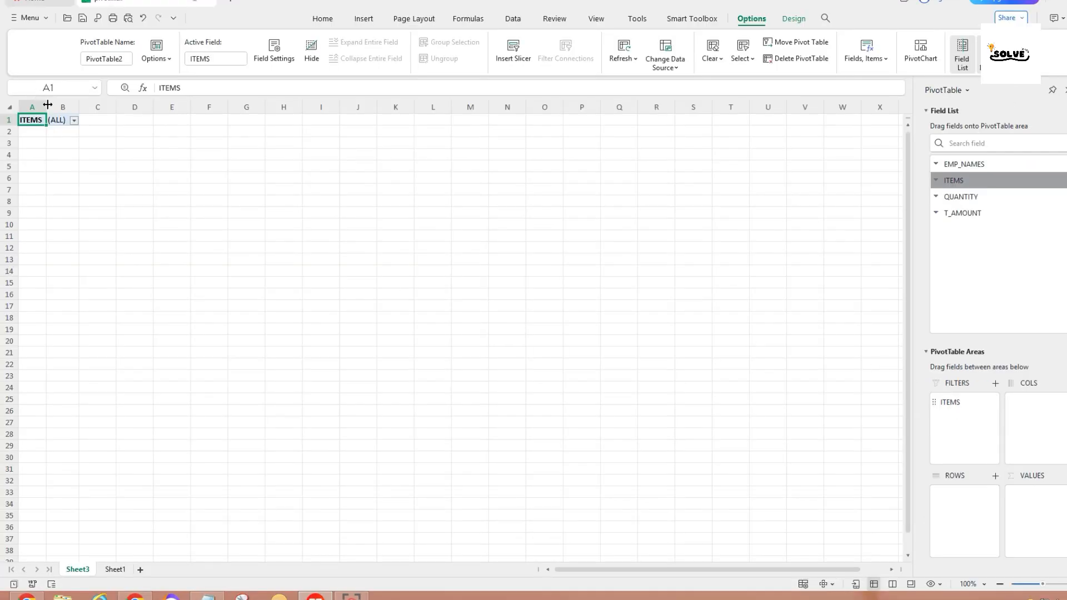
{"action": "left_click_drag", "start_coordinate": [48, 104], "coordinate": [72, 105]}
{"action": "key", "text": "ctrl+z"}
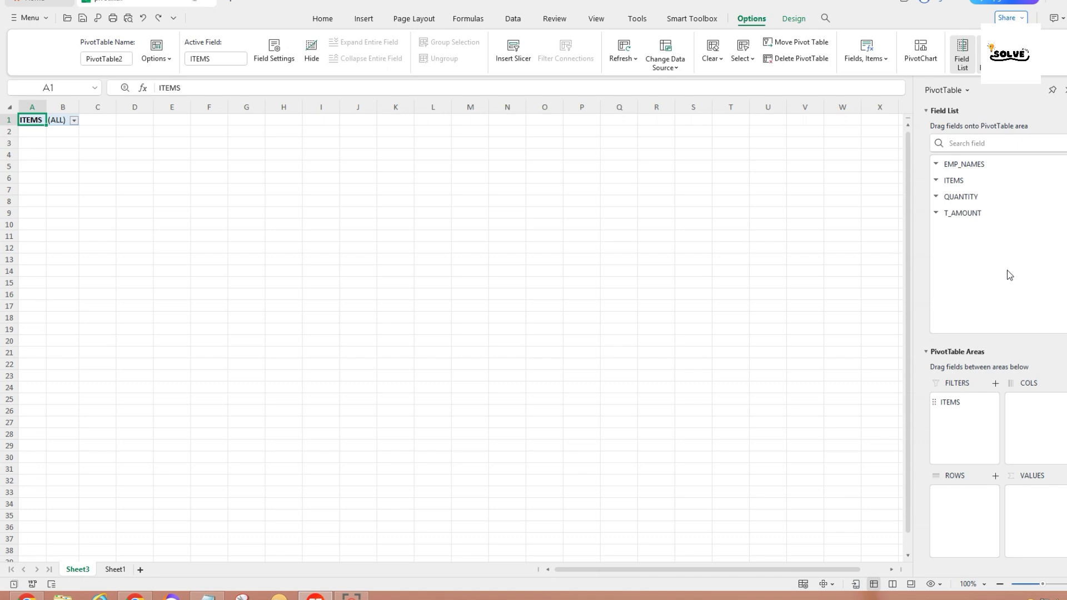
Add EMP_NAMES to ROWS and sum QUANTITY and T_AMOUNT in VALUES.
{"action": "left_click_drag", "start_coordinate": [958, 165], "coordinate": [950, 506]}
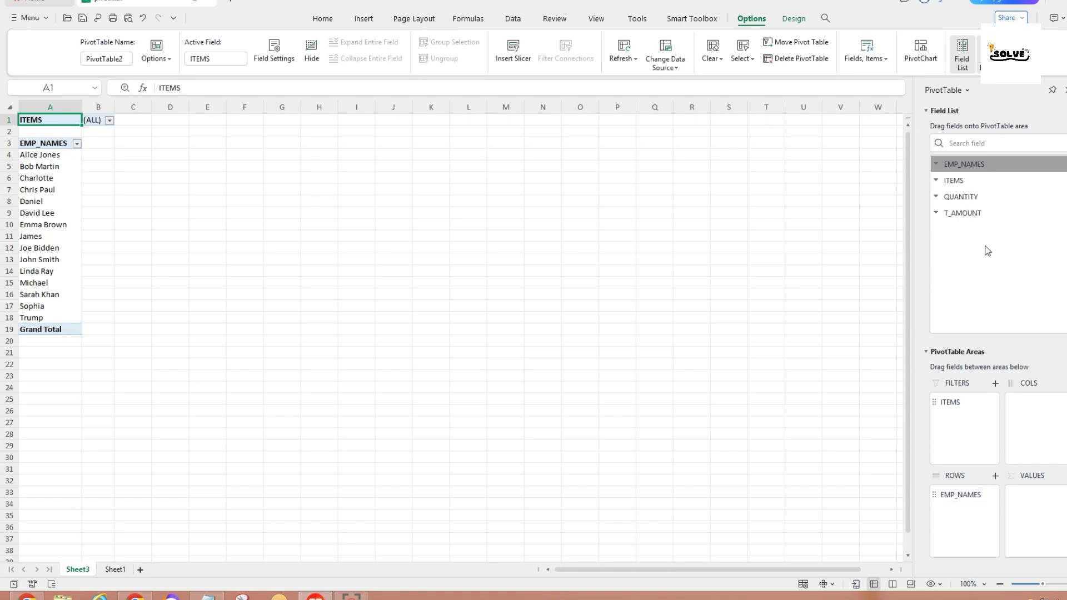
{"action": "left_click_drag", "start_coordinate": [972, 200], "coordinate": [1033, 503]}
{"action": "left_click_drag", "start_coordinate": [957, 214], "coordinate": [1033, 502]}
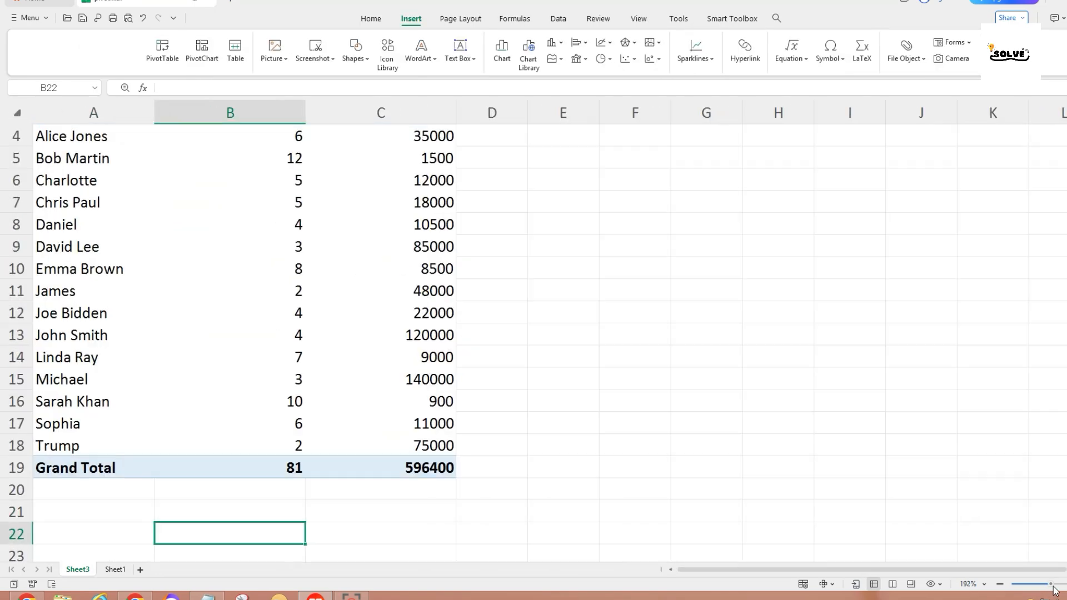
{"action": "scroll", "coordinate": [534, 333], "scroll_direction": "down", "scroll_amount": 1}
Zoom the sheet out slightly and open the ITEMS filter dropdown in B1.
{"action": "left_click", "coordinate": [1049, 590]}
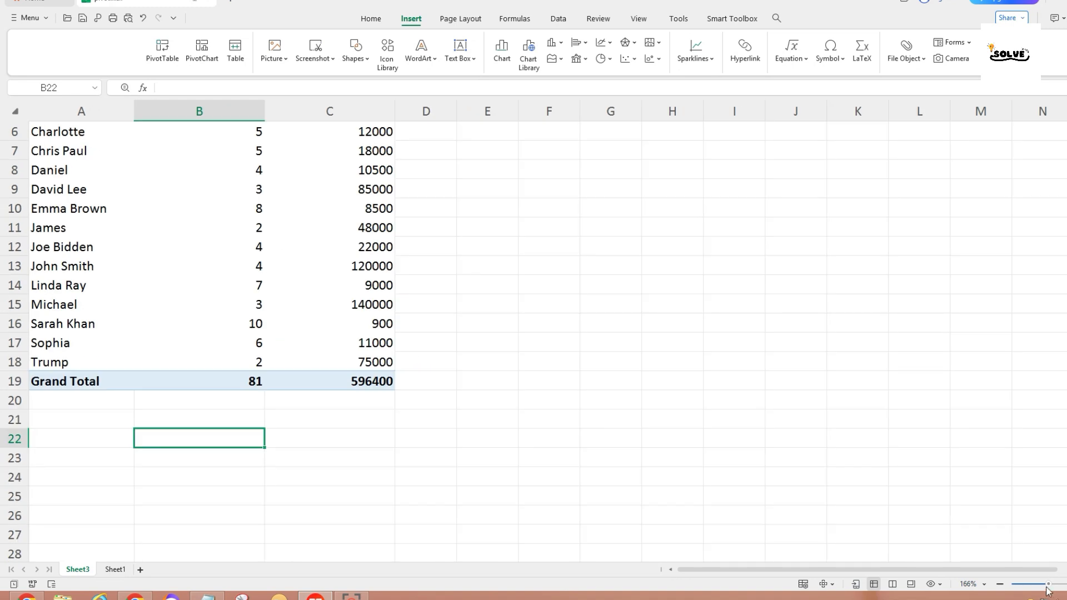
{"action": "scroll", "coordinate": [592, 381], "scroll_direction": "up", "scroll_amount": 2}
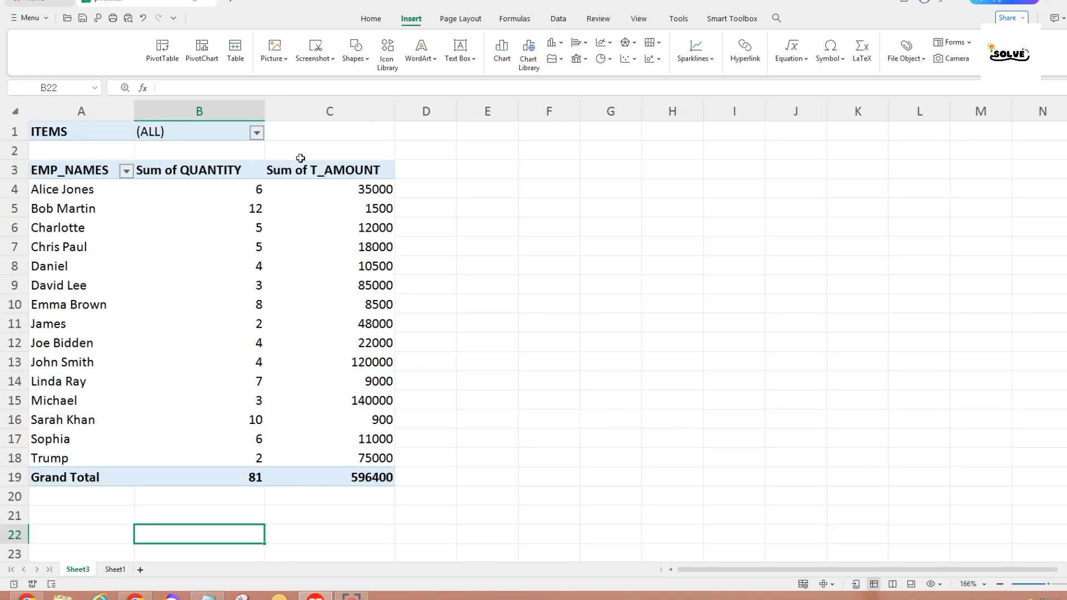
{"action": "left_click", "coordinate": [257, 133]}
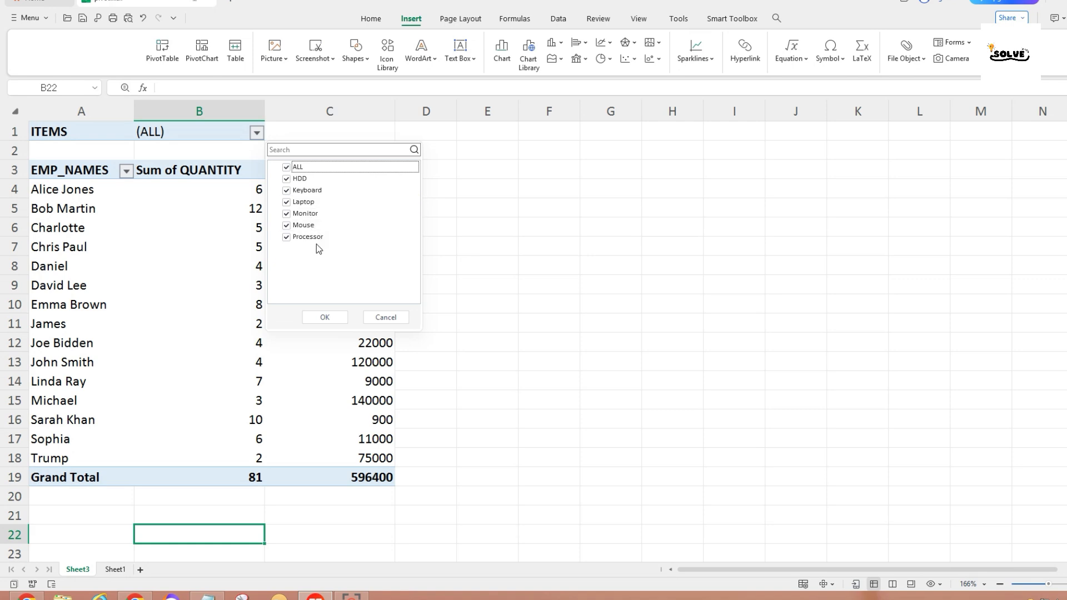
Filter the pivot to Keyboard only and select its employees, quantities and grand total.
{"action": "left_click", "coordinate": [288, 168]}
{"action": "left_click", "coordinate": [287, 190]}
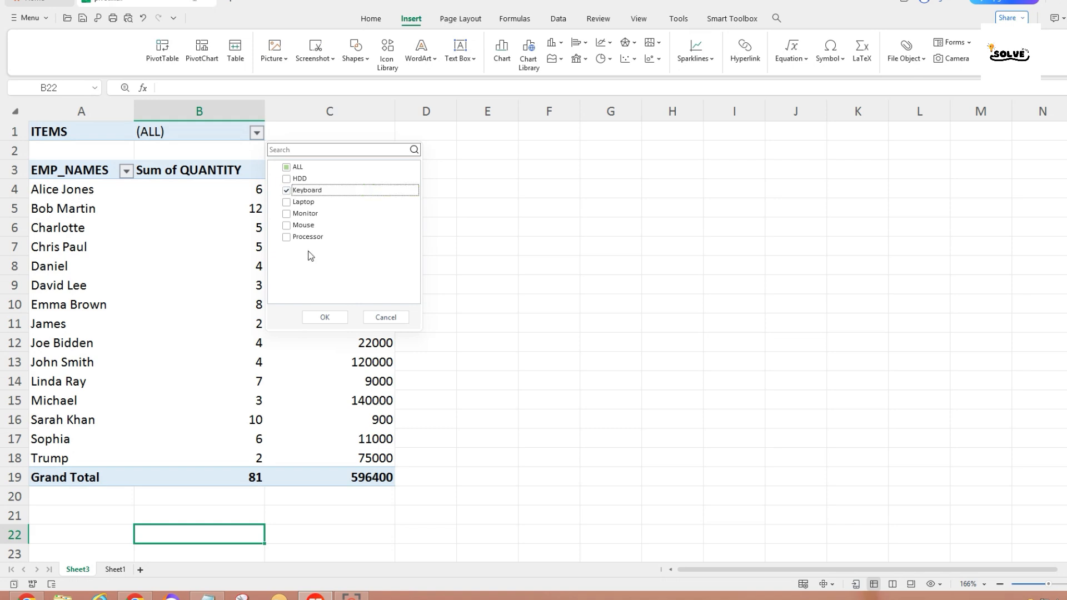
{"action": "left_click", "coordinate": [328, 318]}
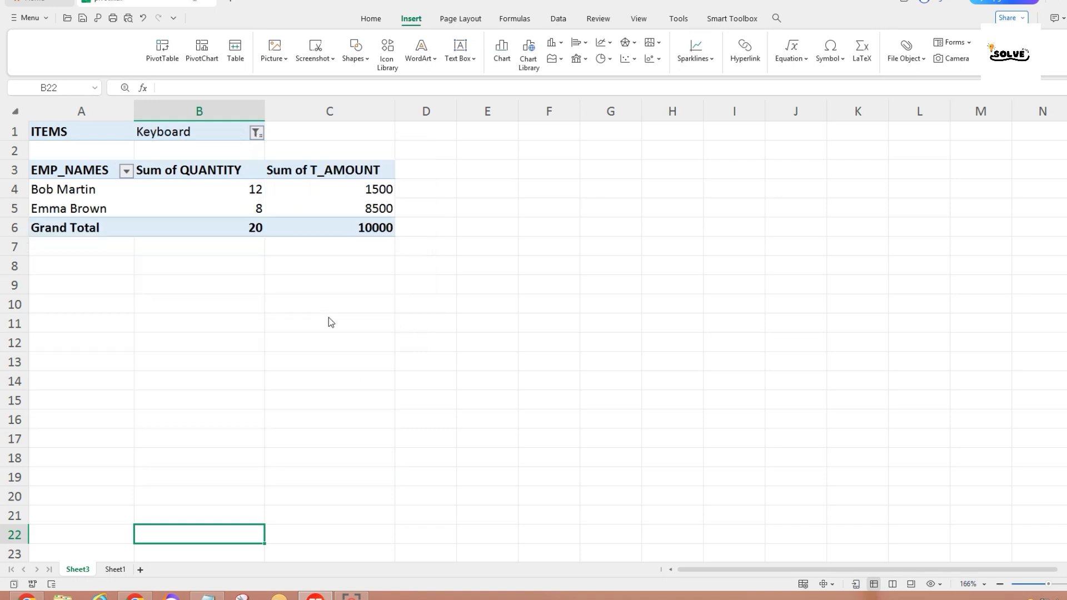
{"action": "left_click_drag", "start_coordinate": [65, 189], "coordinate": [66, 211]}
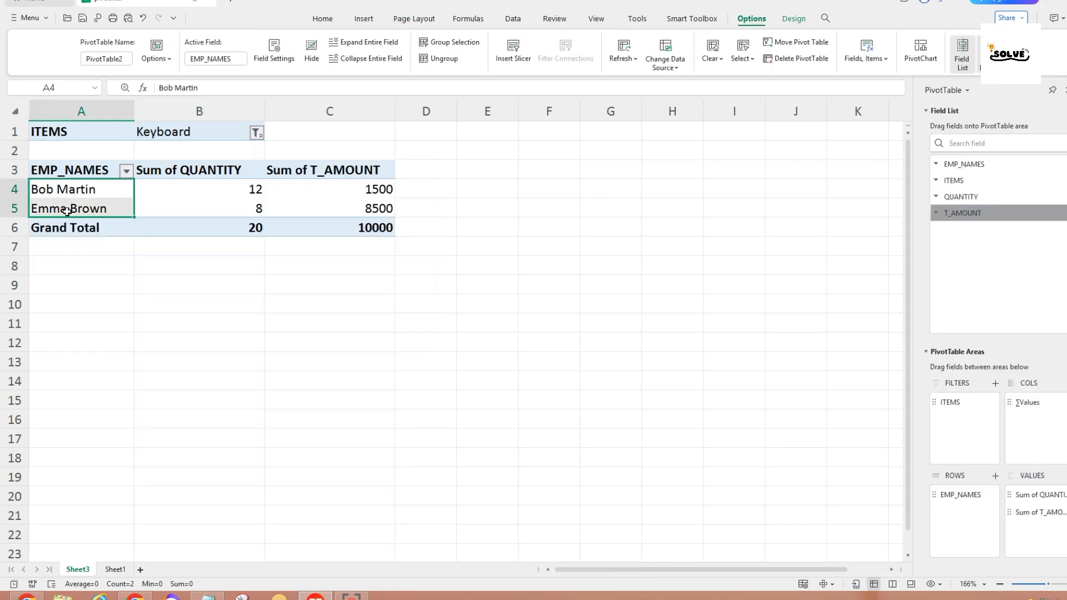
{"action": "left_click", "coordinate": [192, 133]}
{"action": "left_click_drag", "start_coordinate": [214, 194], "coordinate": [221, 212]}
{"action": "left_click", "coordinate": [350, 230]}
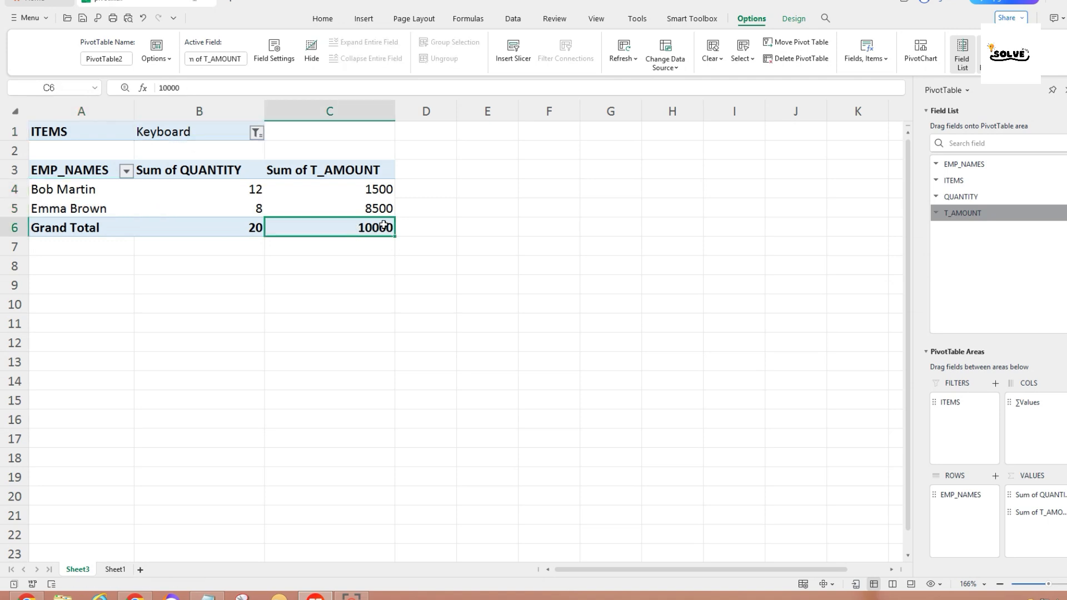
Switch the ITEMS filter from Keyboard to Mouse and review its two employees' totals.
{"action": "left_click", "coordinate": [256, 134]}
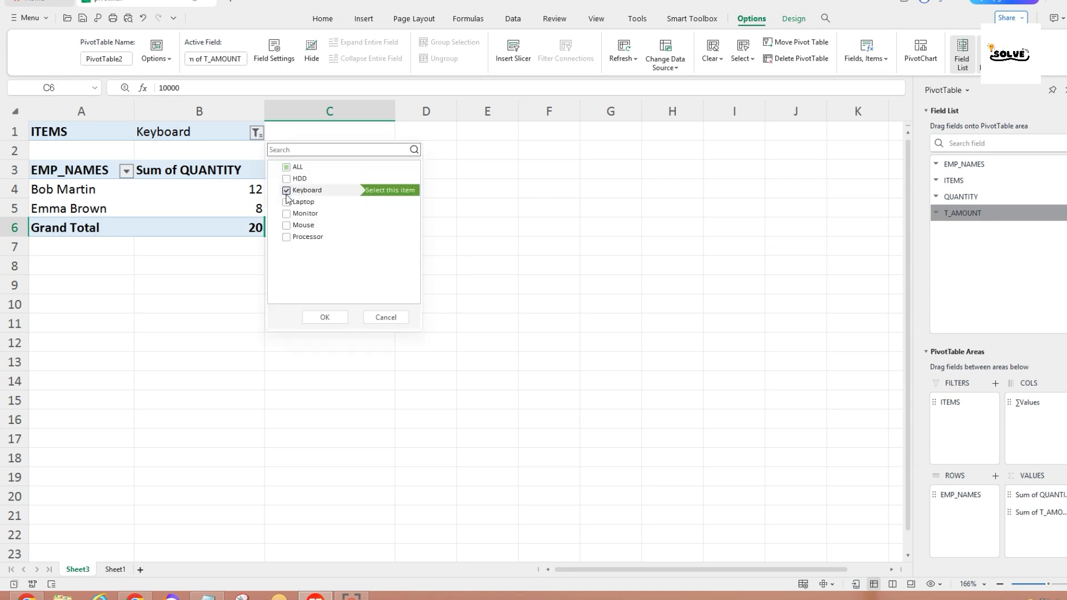
{"action": "left_click", "coordinate": [290, 225]}
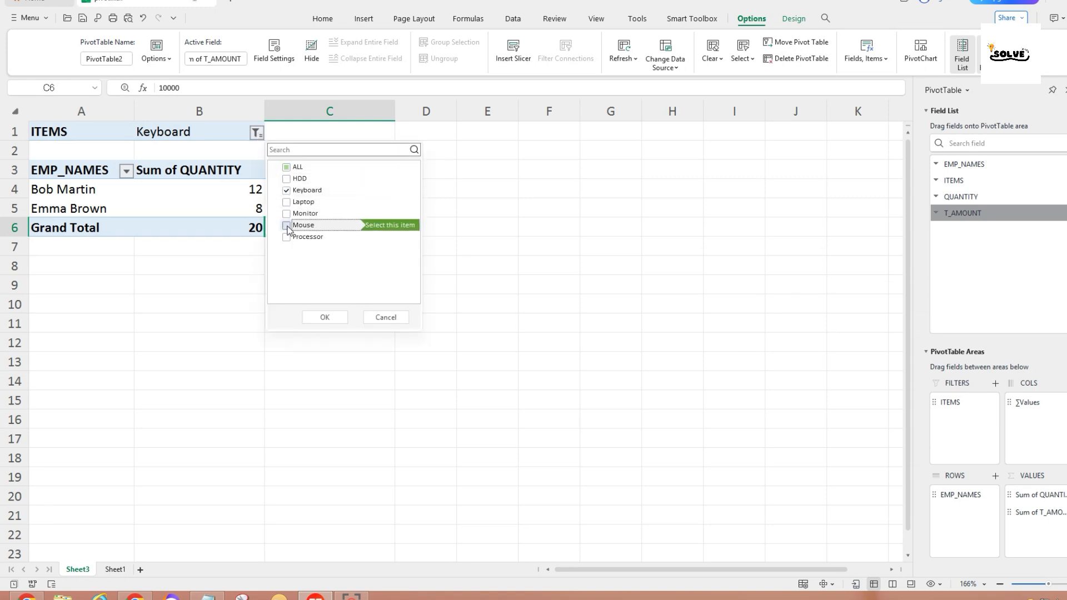
{"action": "left_click", "coordinate": [291, 192]}
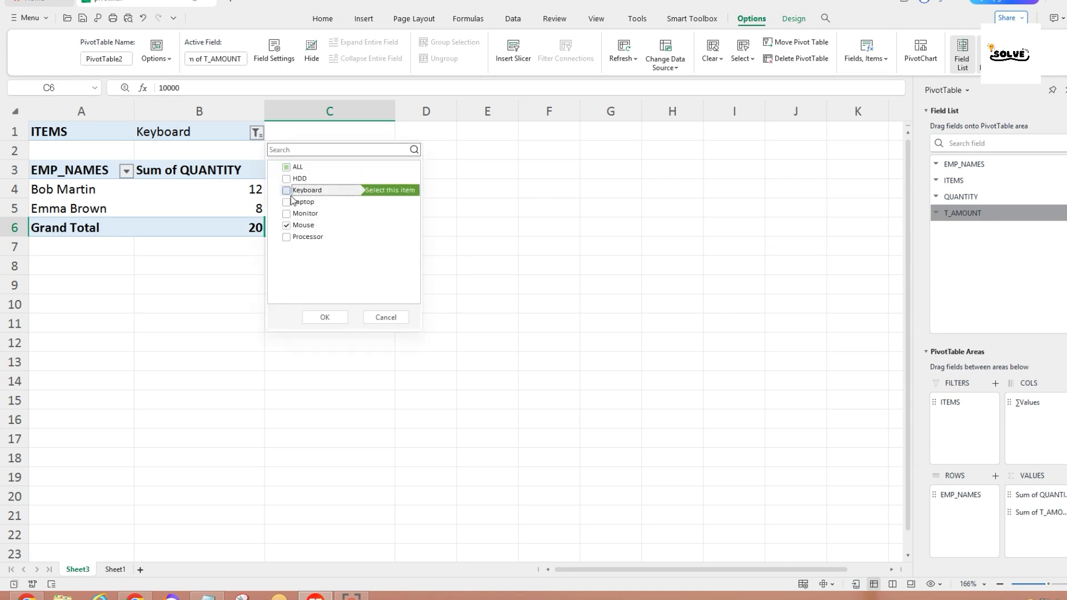
{"action": "left_click", "coordinate": [325, 317]}
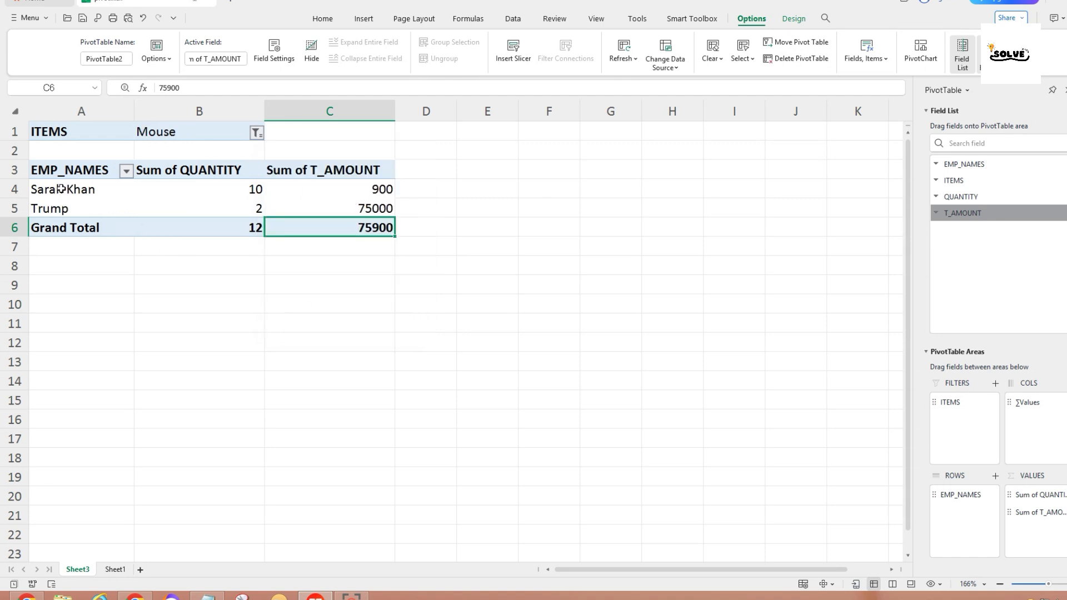
{"action": "left_click_drag", "start_coordinate": [62, 190], "coordinate": [65, 214]}
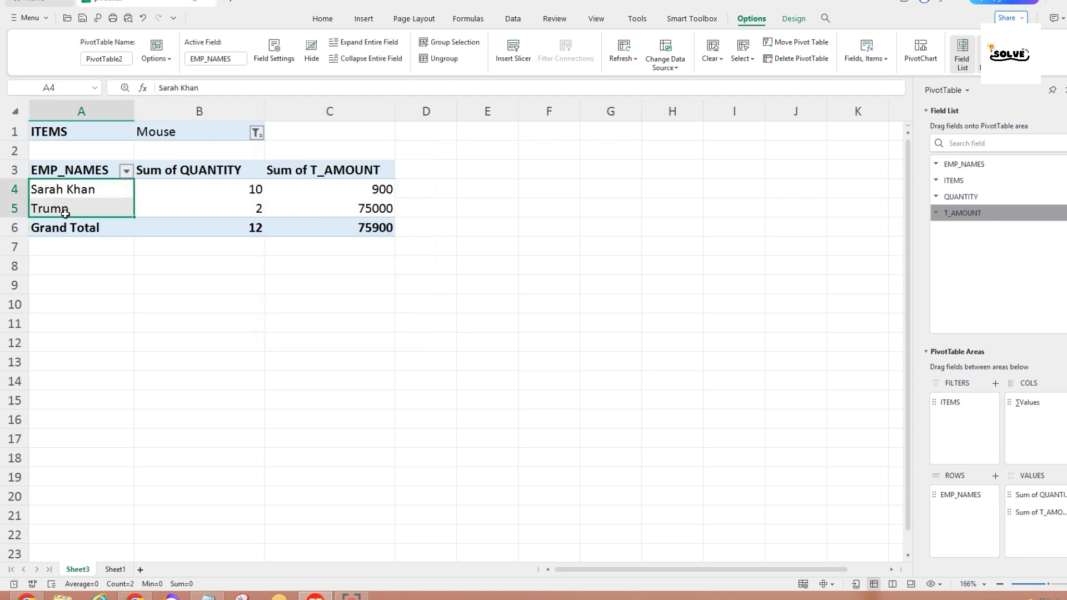
{"action": "left_click", "coordinate": [166, 133]}
{"action": "left_click_drag", "start_coordinate": [208, 187], "coordinate": [214, 210]}
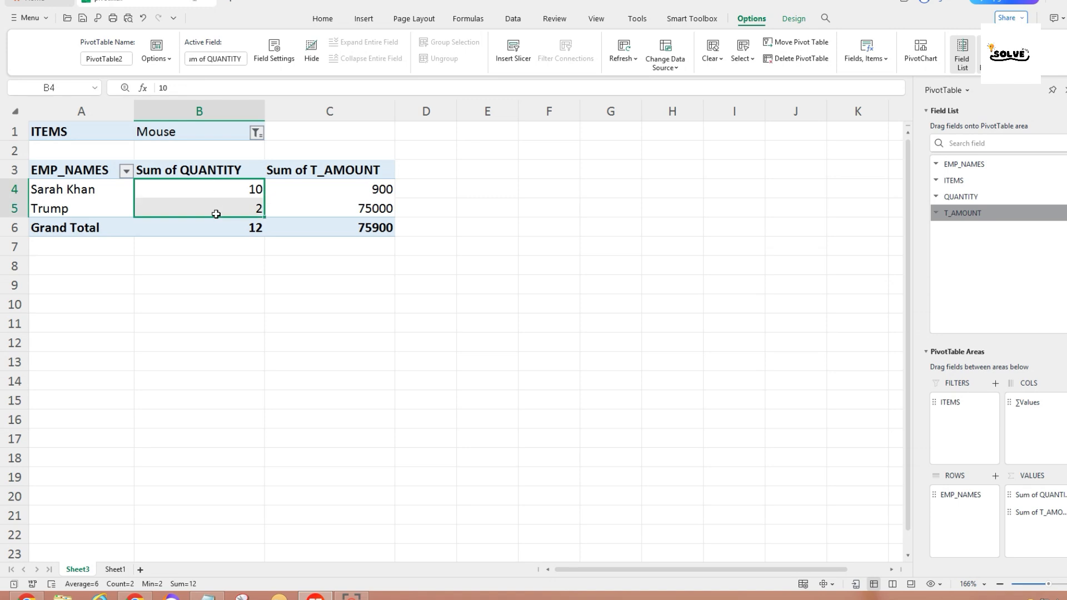
{"action": "left_click", "coordinate": [333, 229]}
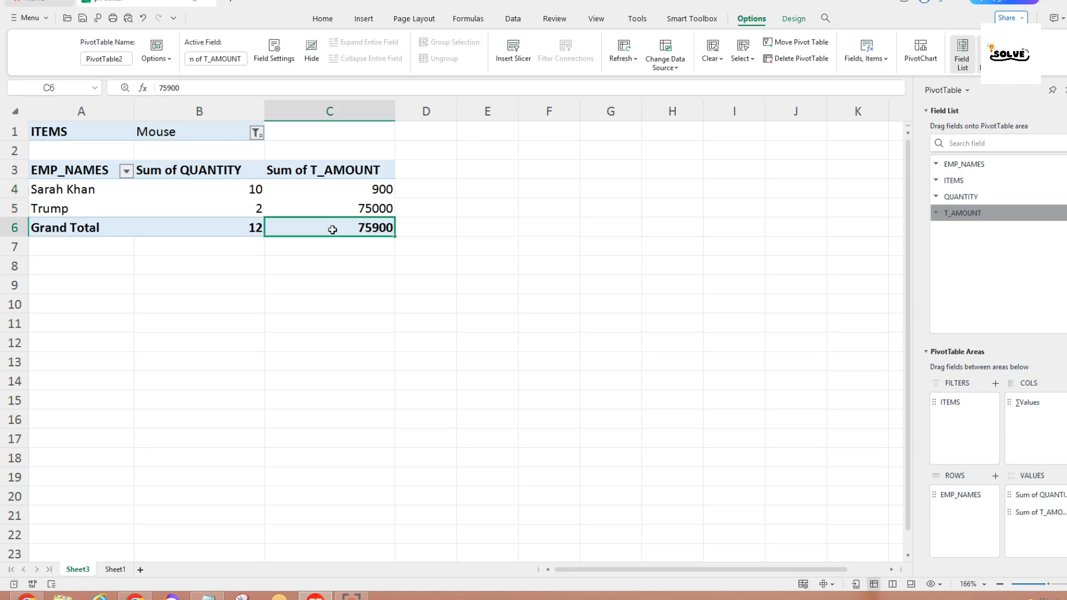
Check ALL in the ITEMS filter and review the grand totals 81 and 596400.
{"action": "left_click", "coordinate": [256, 133]}
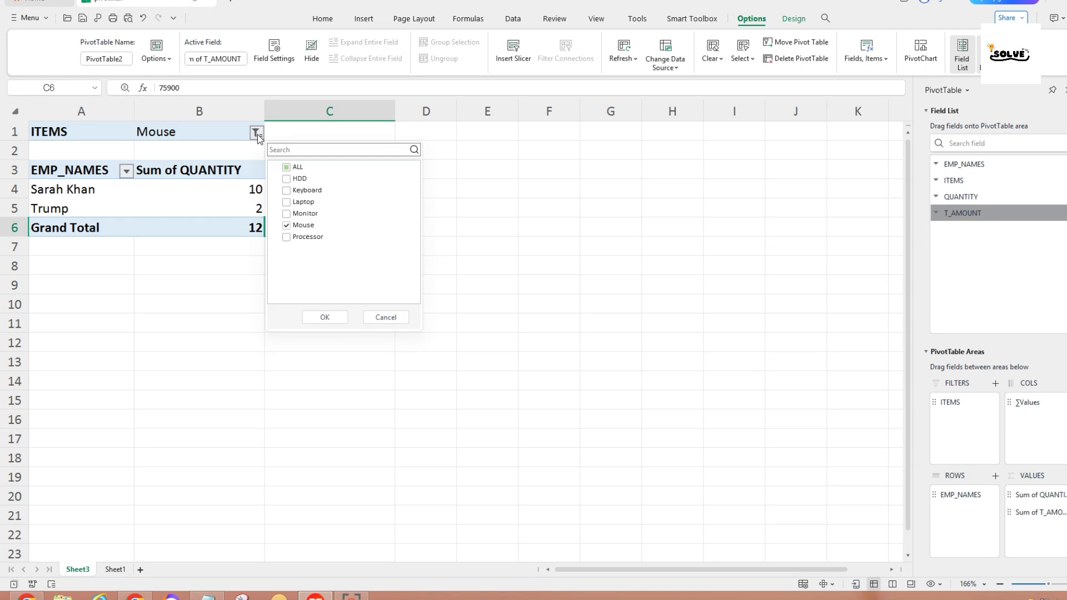
{"action": "left_click", "coordinate": [286, 168]}
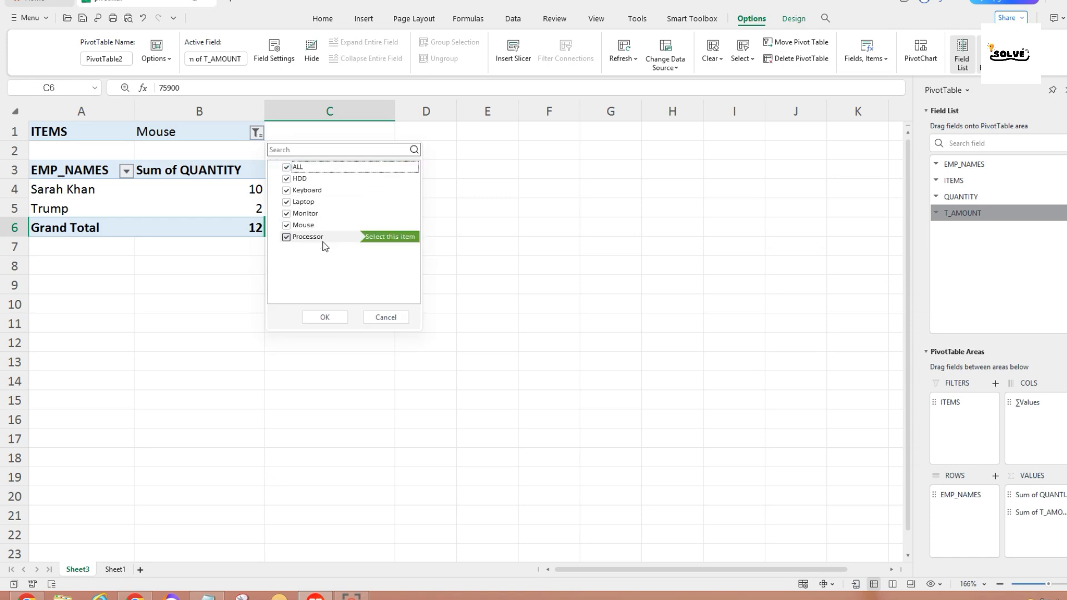
{"action": "left_click", "coordinate": [325, 317]}
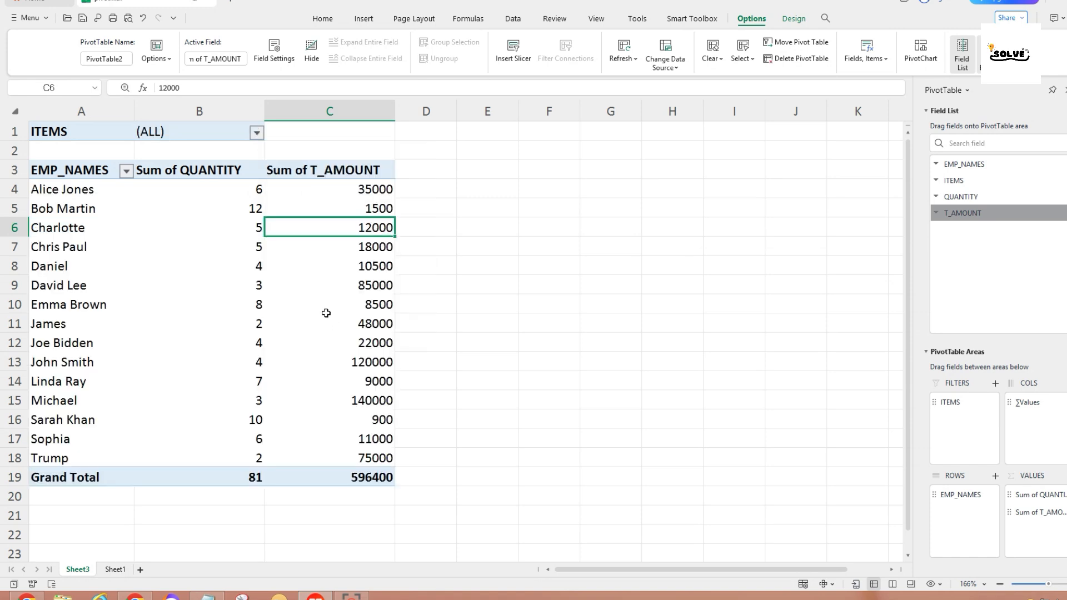
{"action": "left_click", "coordinate": [333, 477]}
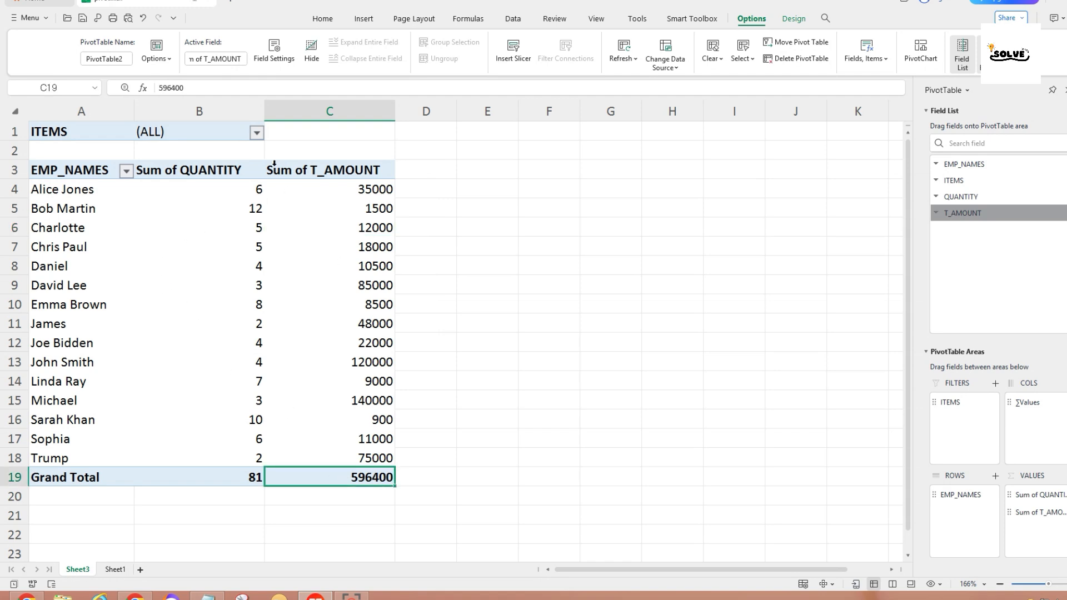
{"action": "mouse_move", "coordinate": [284, 256]}
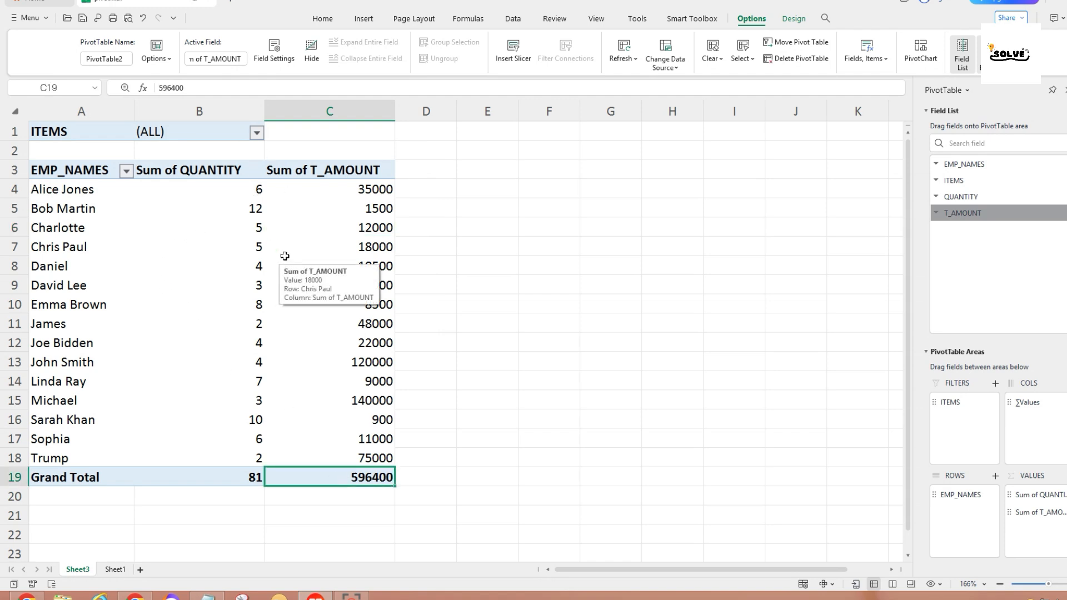
{"action": "mouse_move", "coordinate": [325, 387]}
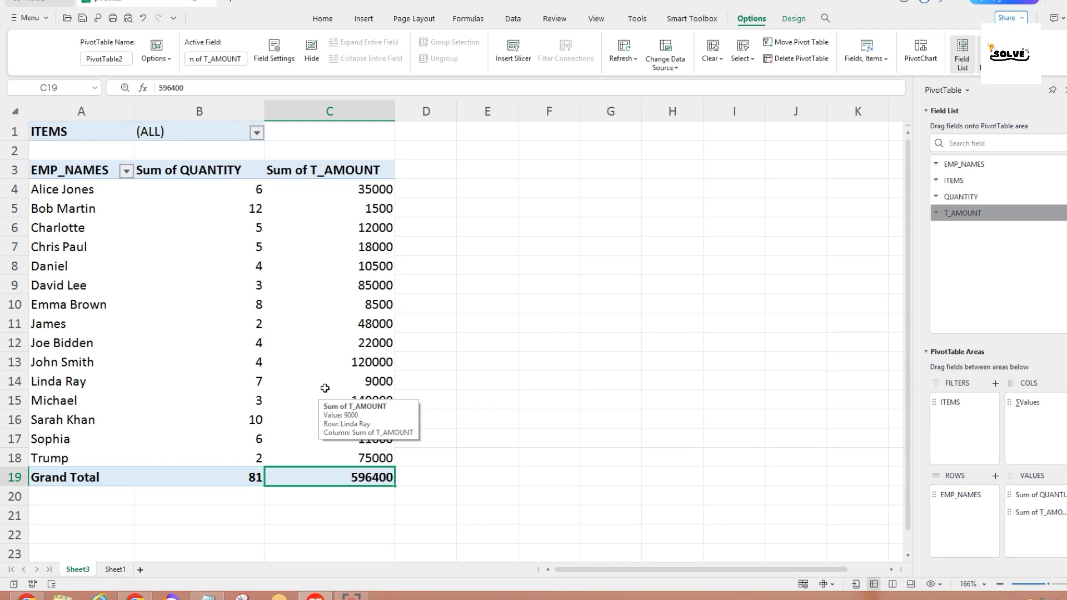
{"action": "scroll", "coordinate": [325, 387], "scroll_direction": "down", "scroll_amount": 1}
{"action": "scroll", "coordinate": [325, 388], "scroll_direction": "up", "scroll_amount": 1}
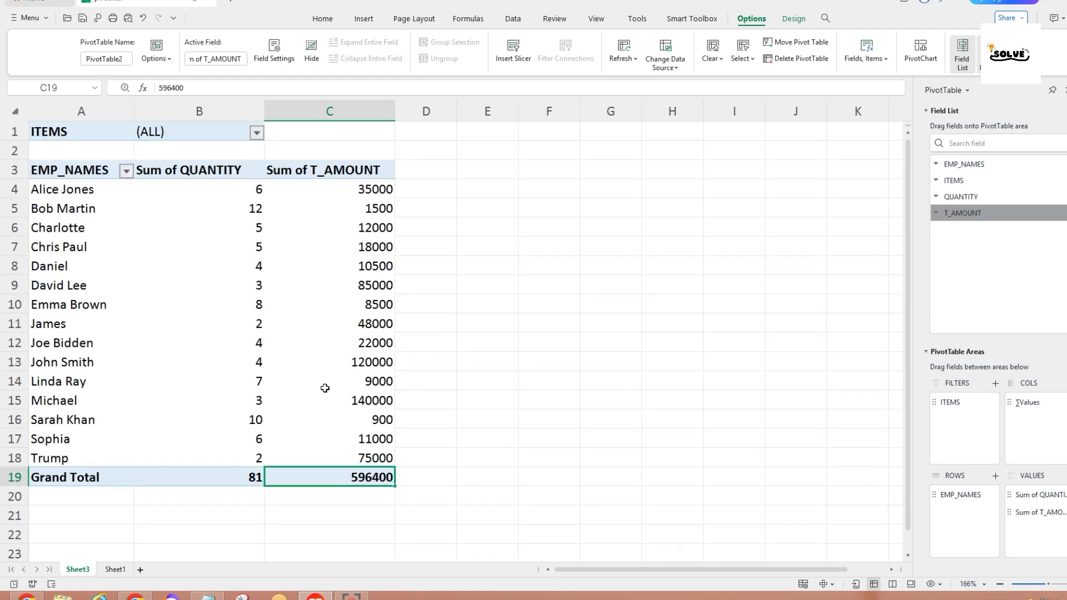
{"action": "mouse_move", "coordinate": [328, 368]}
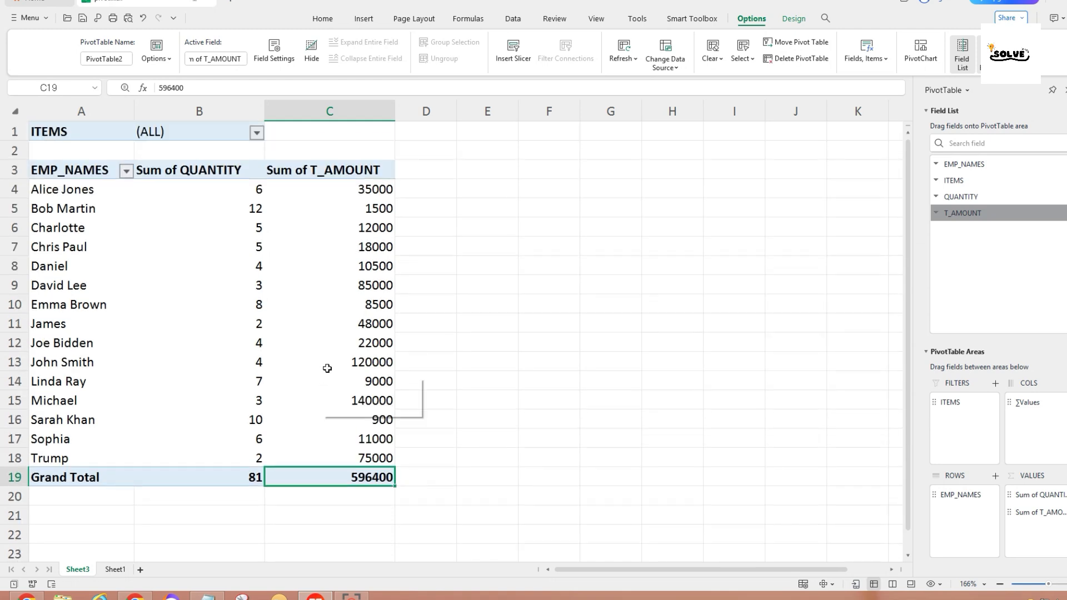